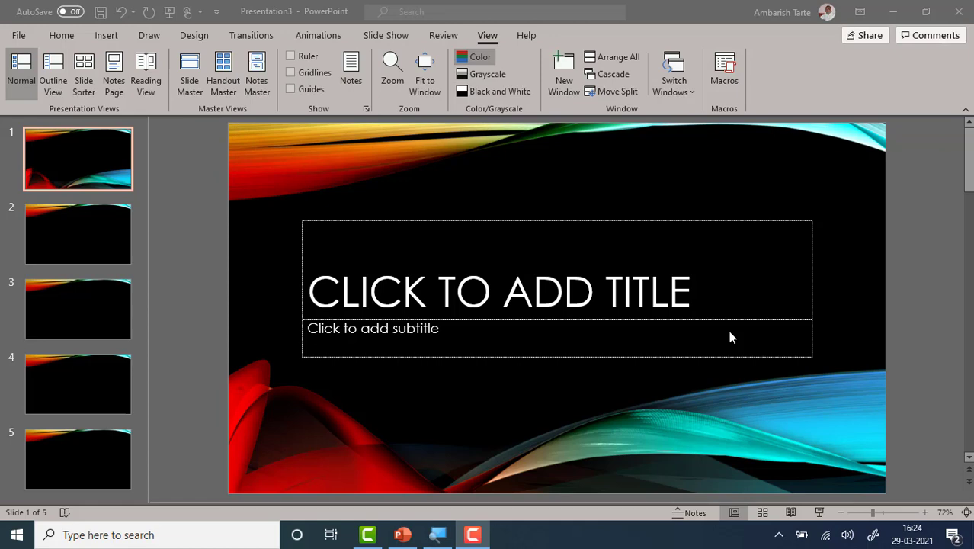
- Look through slides 2 and 3, then go back to the title slide
left_click(113, 173)
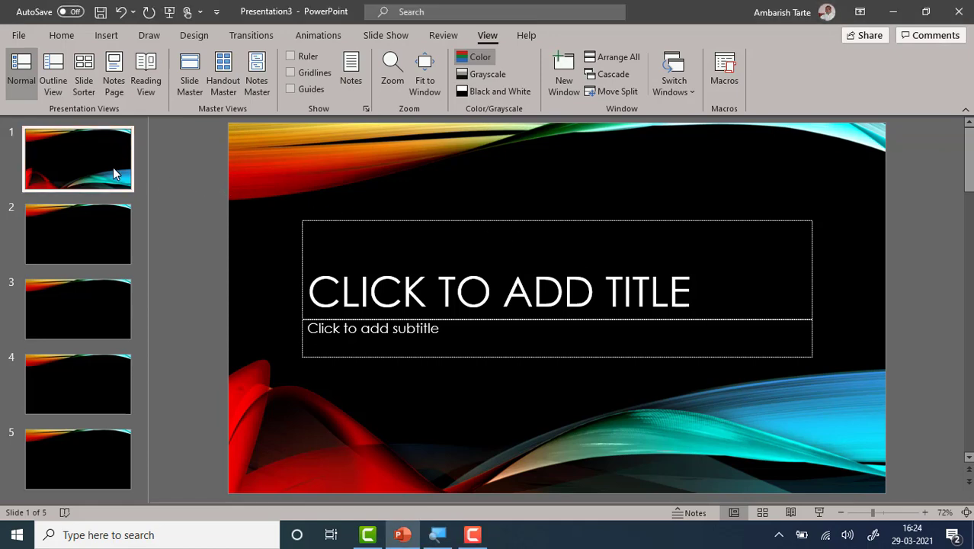
left_click(87, 256)
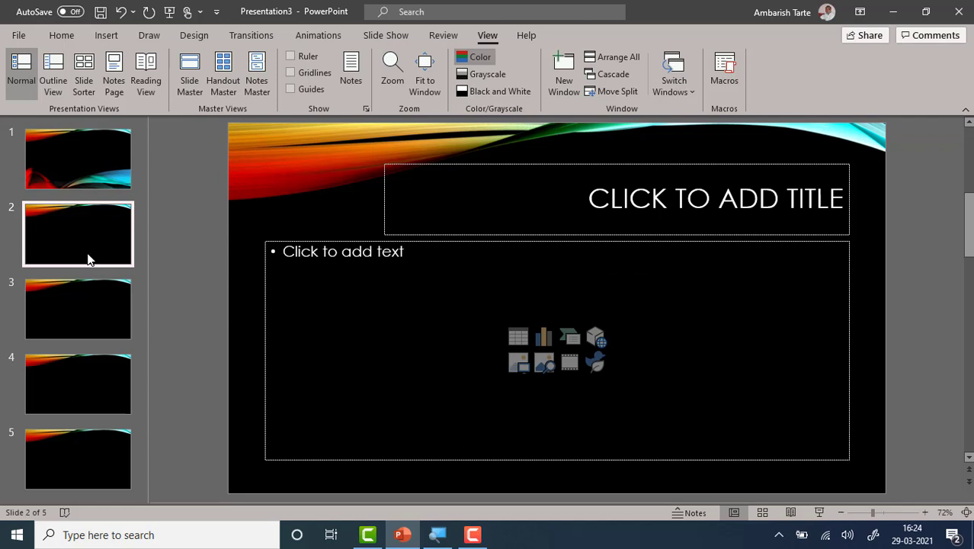
left_click(79, 313)
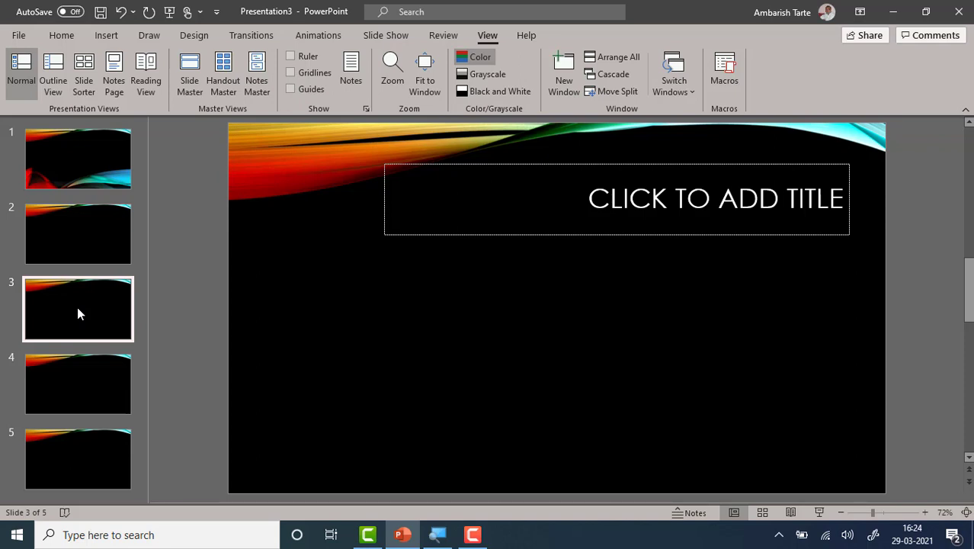
left_click(76, 189)
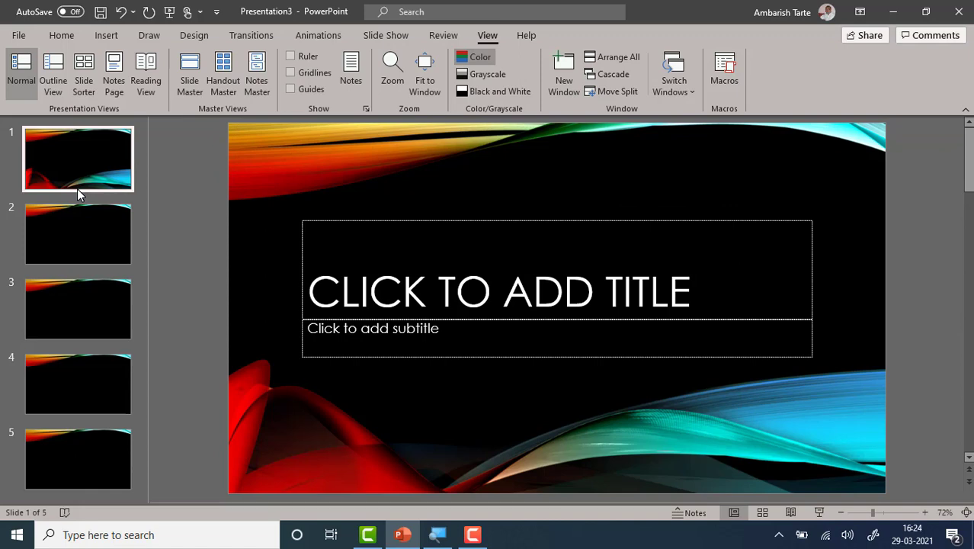
left_click(101, 36)
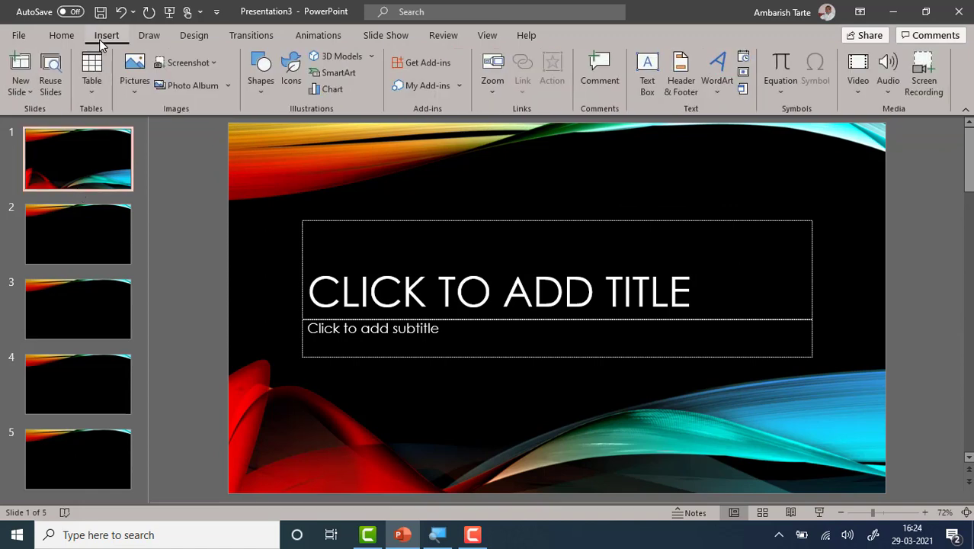
- Turn on Slide number in Header and Footer and apply it to all slides
left_click(744, 78)
left_click(745, 78)
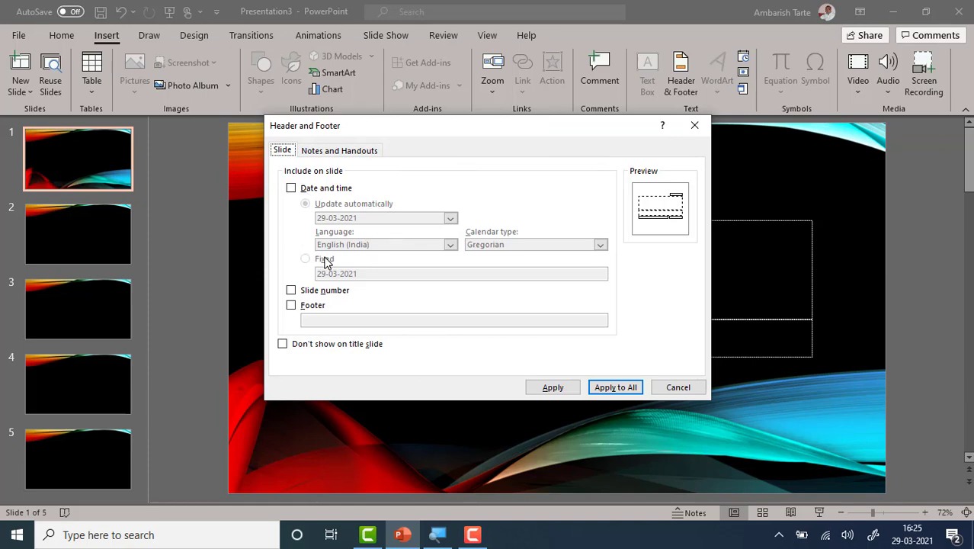
left_click(291, 291)
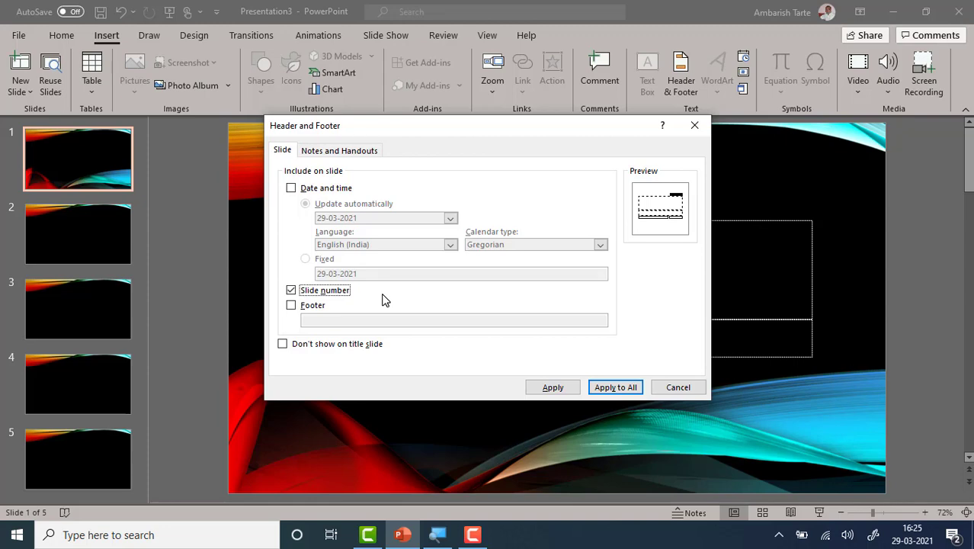
left_click(608, 388)
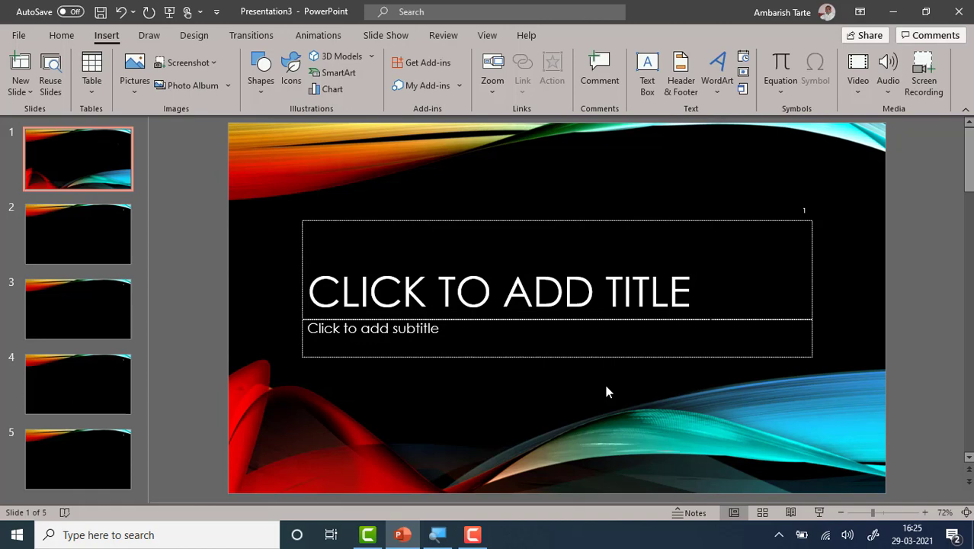
- Select slide 1's number box, then show slide 2 and select its number 2
left_click(803, 217)
left_click(801, 216)
left_click(51, 232)
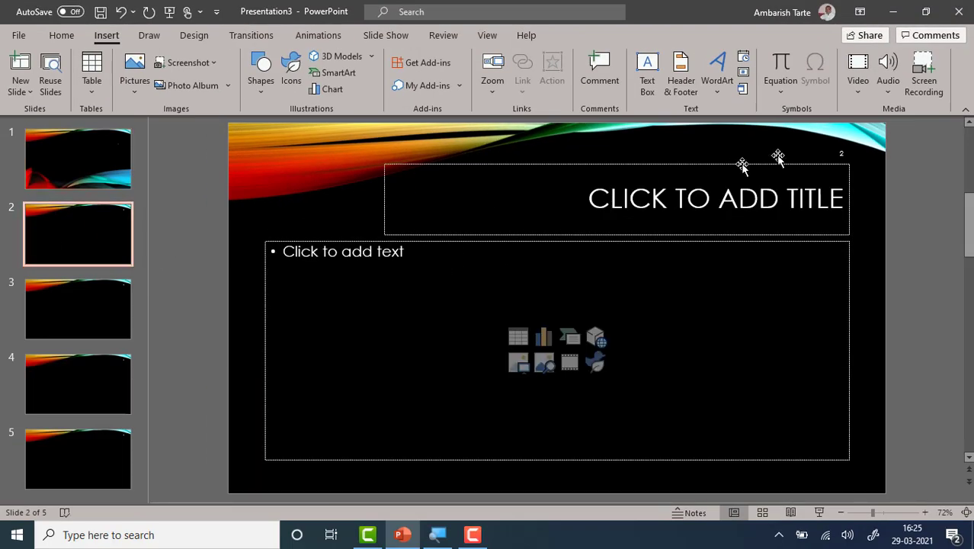
left_click(838, 153)
- Switch off slide numbering on all slides and return to the title slide
left_click(743, 78)
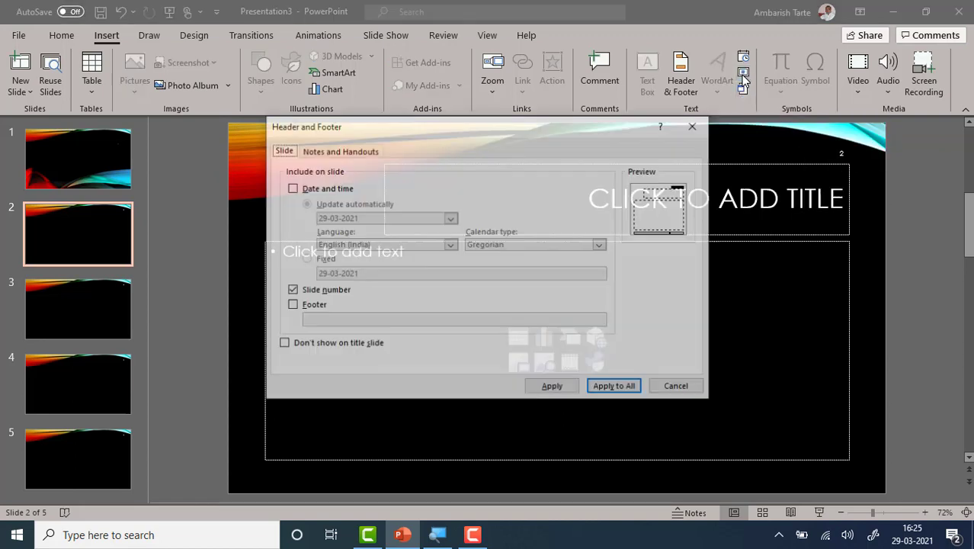
left_click(290, 290)
left_click(642, 387)
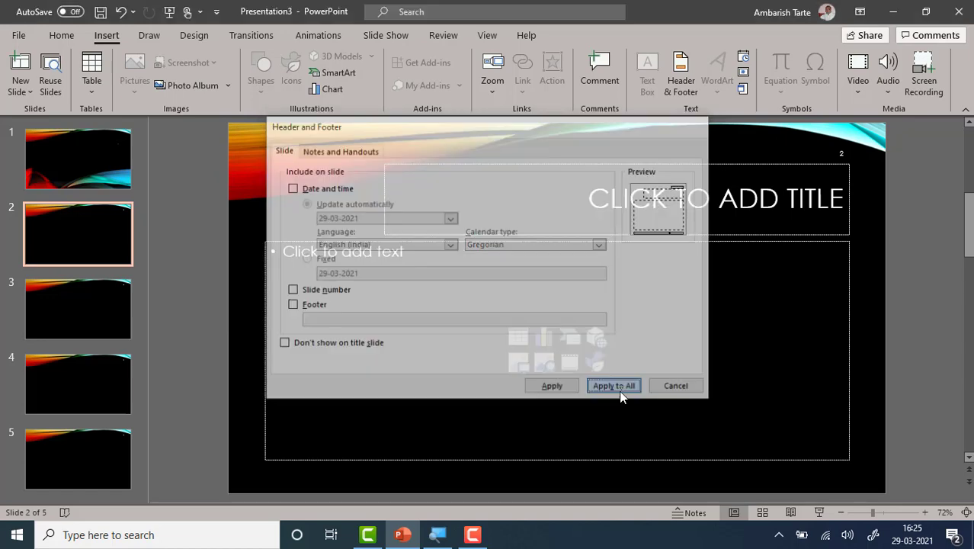
left_click(103, 165)
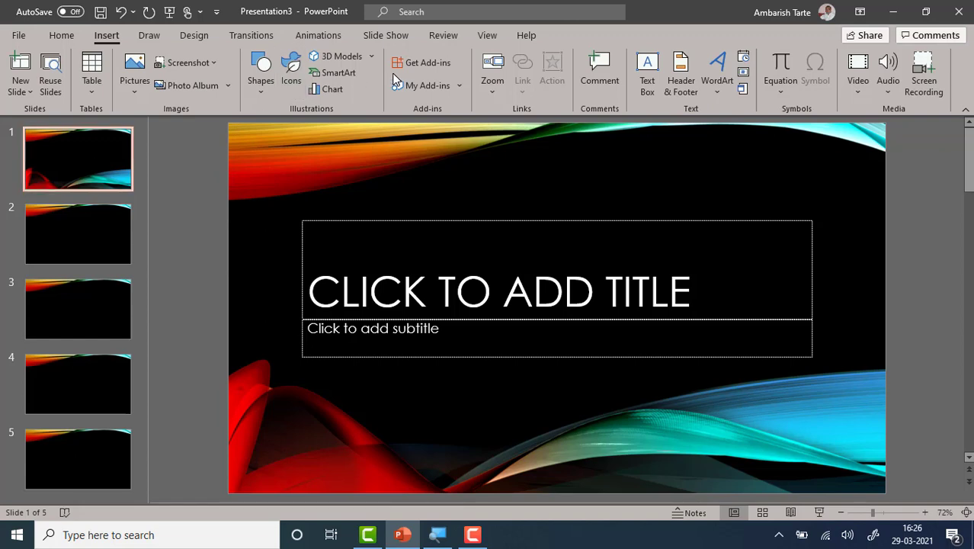
left_click(481, 39)
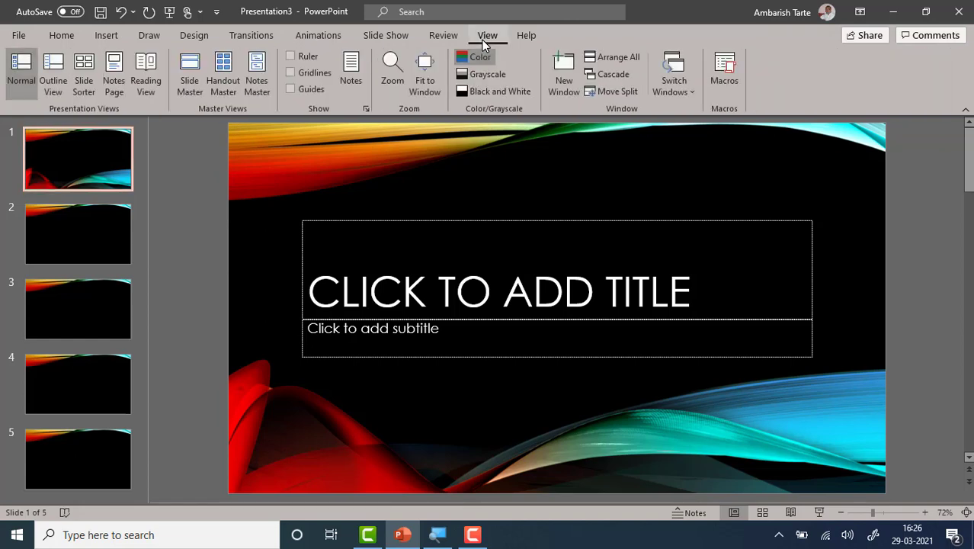
- Enter Slide Master view and select the top-level parent master slide
left_click(188, 86)
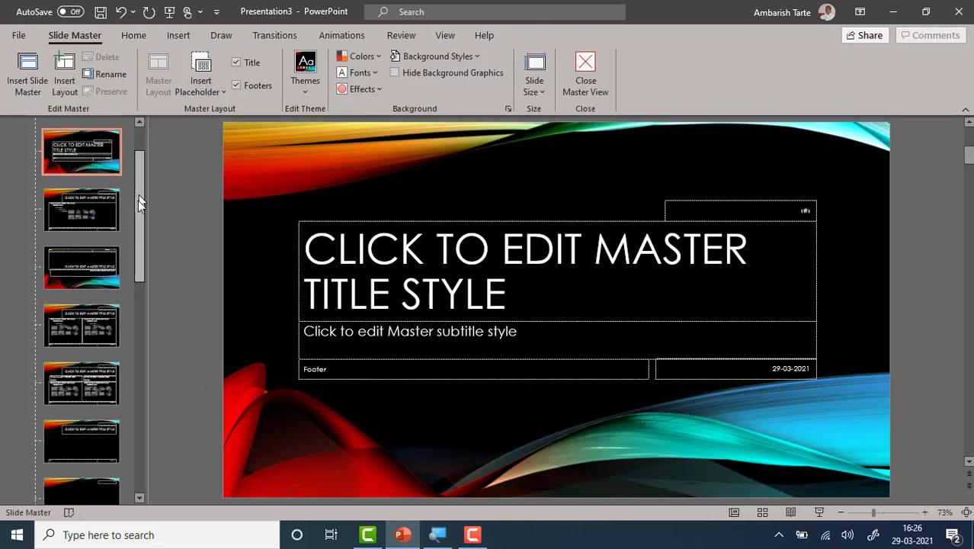
left_click_drag(138, 213, 133, 163)
left_click(58, 173)
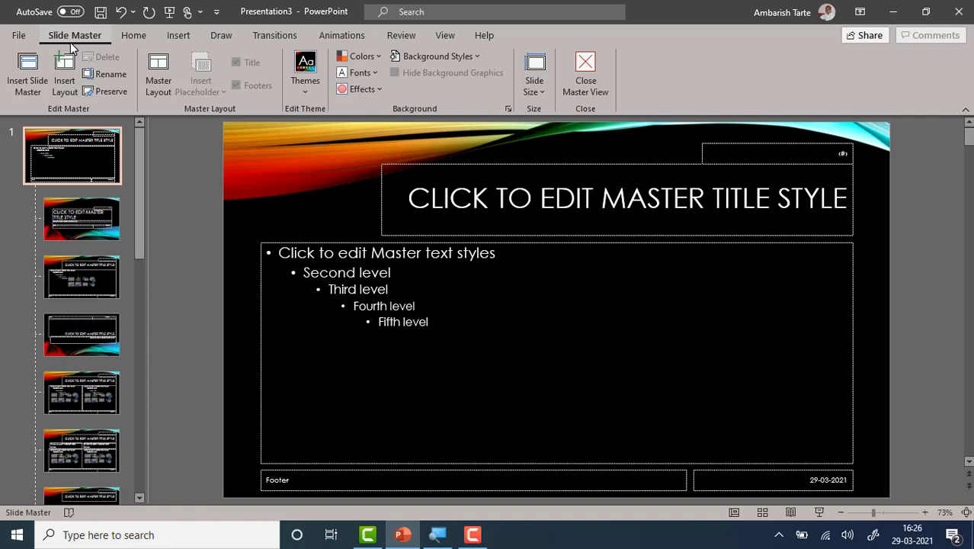
- Draw a new text box on the master slide and widen it slightly
left_click(180, 35)
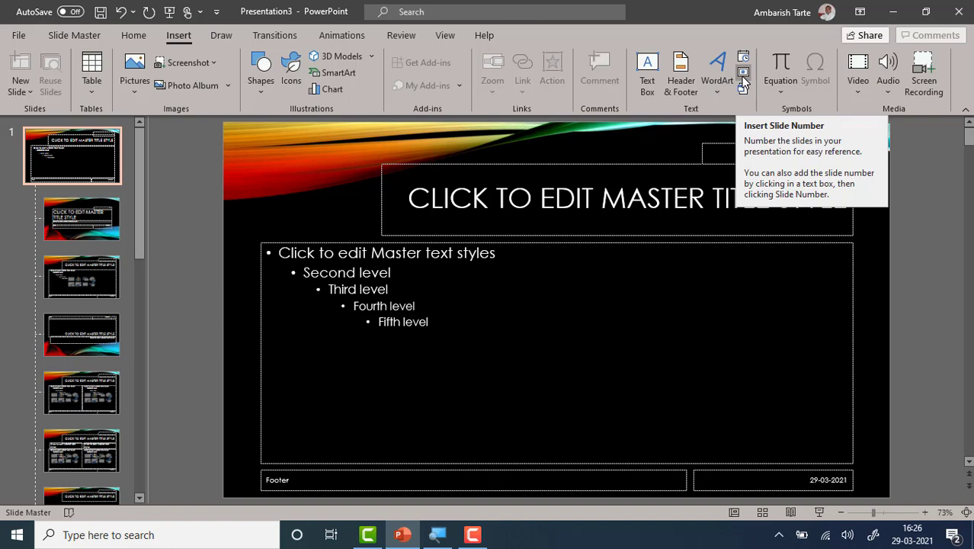
left_click(647, 80)
left_click(659, 335)
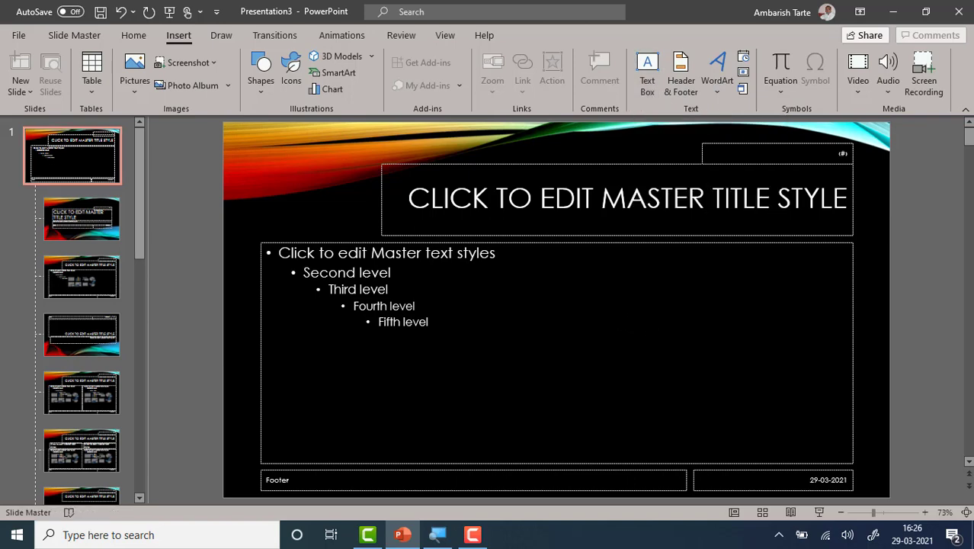
left_click_drag(625, 326, 738, 364)
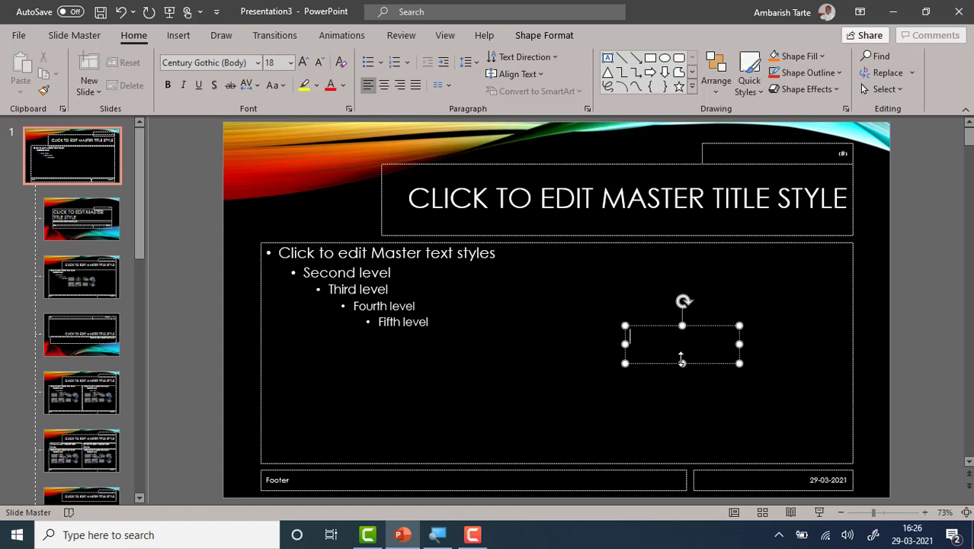
left_click_drag(737, 364, 764, 356)
key("Escape")
- Insert an automatic slide-number field (#) inside the new text box
left_click(677, 352)
left_click(677, 352)
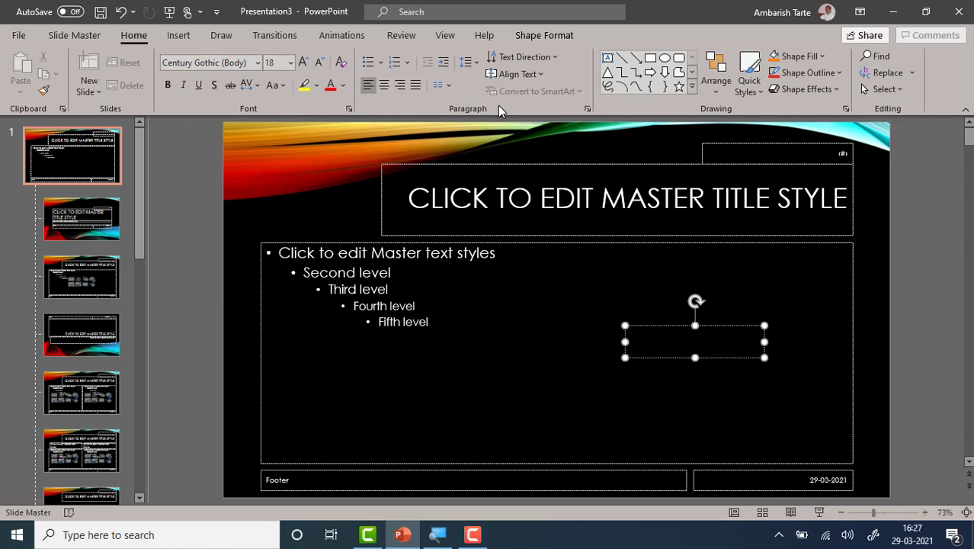
left_click(177, 37)
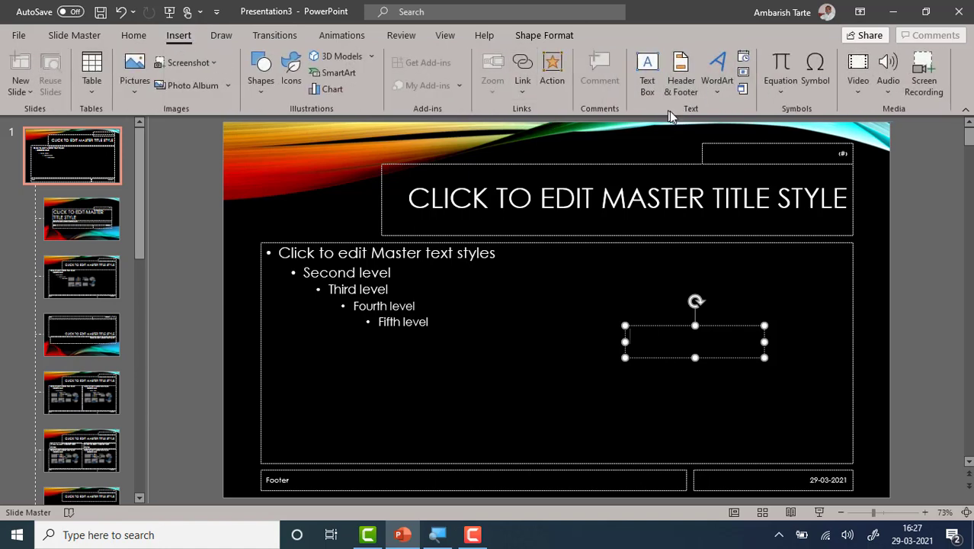
left_click(743, 74)
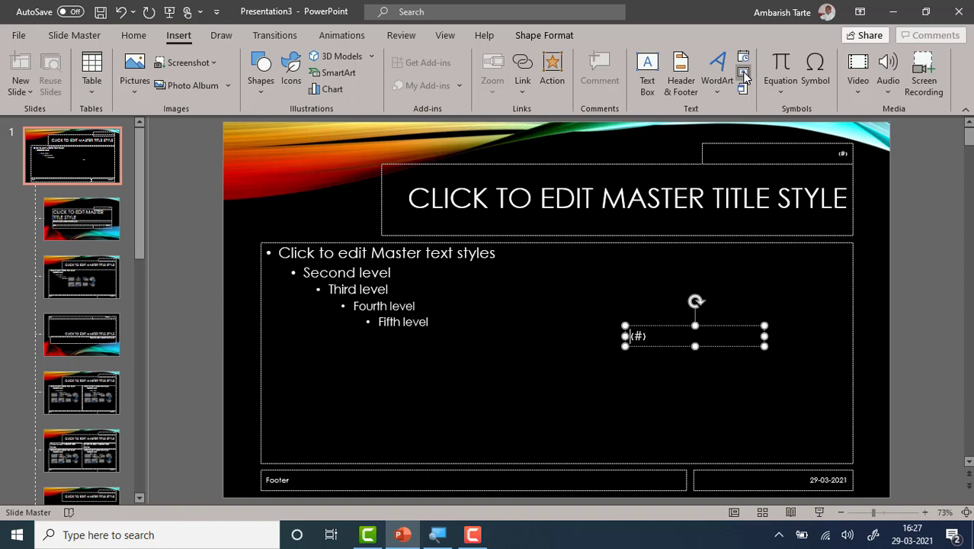
- Type 'Slide' before and 'of 5' after the (#) field in the text box
type("Slide")
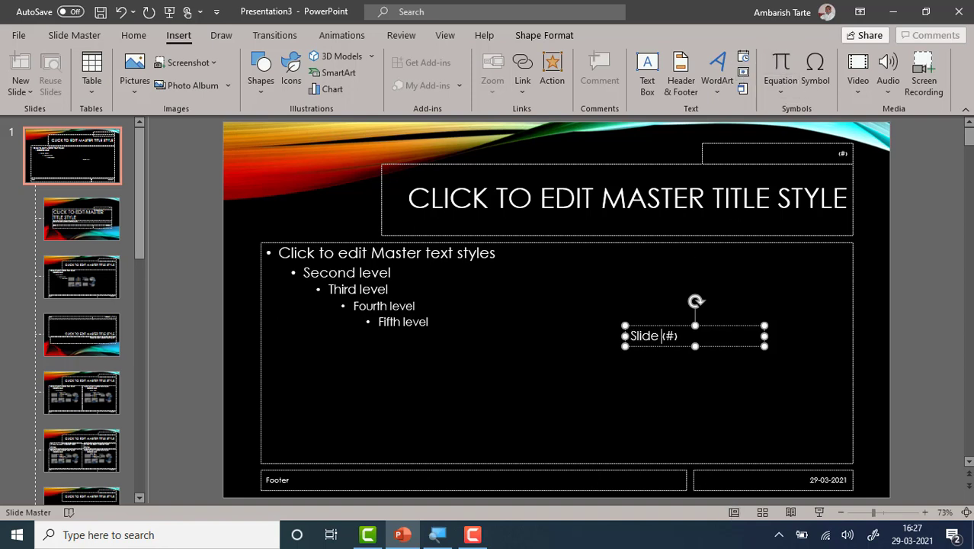
left_click(679, 336)
triple_click(679, 336)
left_click(678, 336)
type("of 5")
- Move the 'Slide (#) of 5' box near the top and delete the old top-right number placeholder
left_click_drag(733, 324, 695, 145)
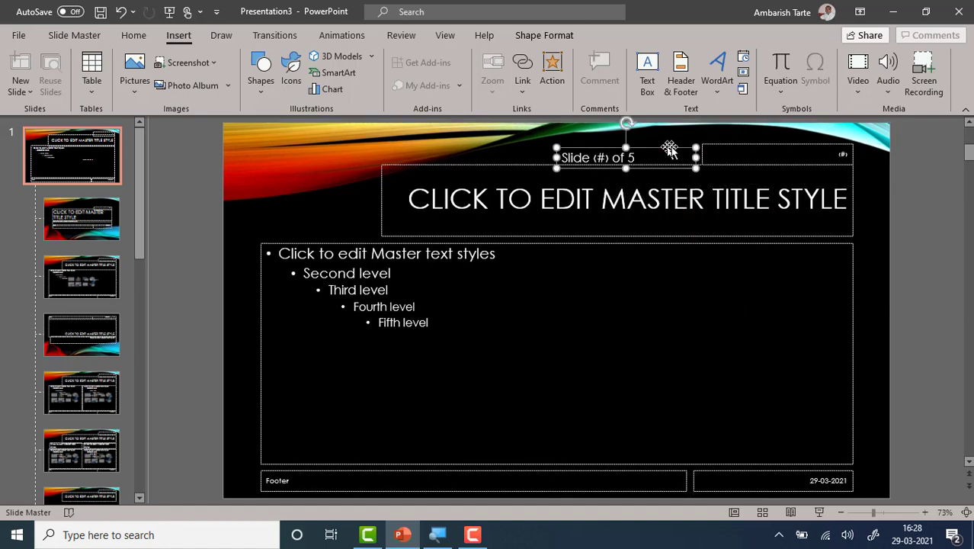
left_click(736, 145)
left_click(740, 144)
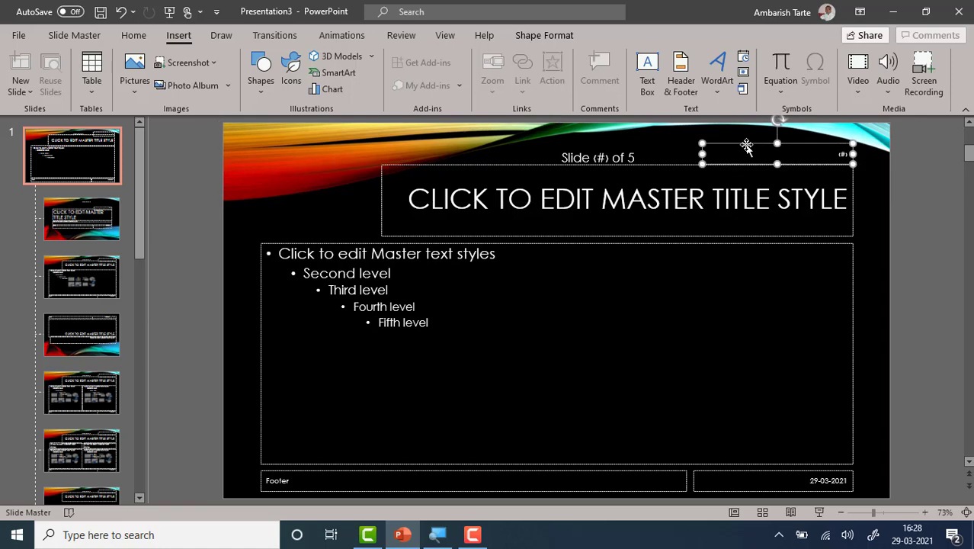
left_click(749, 147)
left_click(750, 147)
key("Delete")
- Drag the 'Slide (#) of 5' box into the top-right corner of the master
left_click(602, 156)
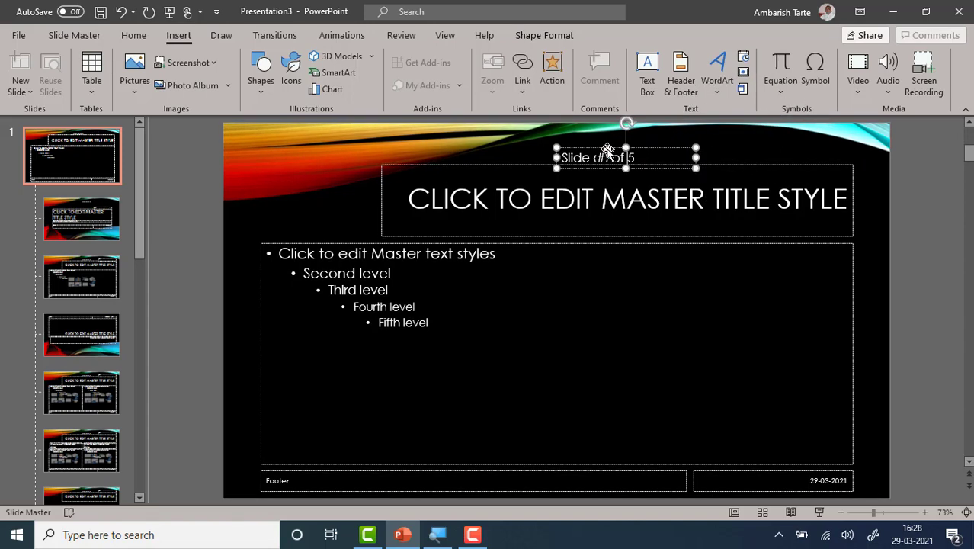
left_click_drag(604, 152, 792, 138)
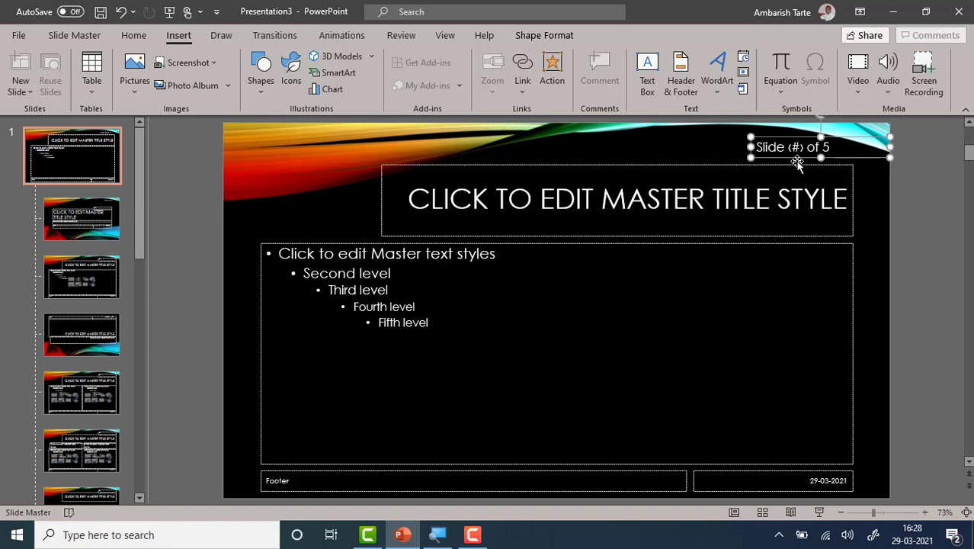
left_click(65, 36)
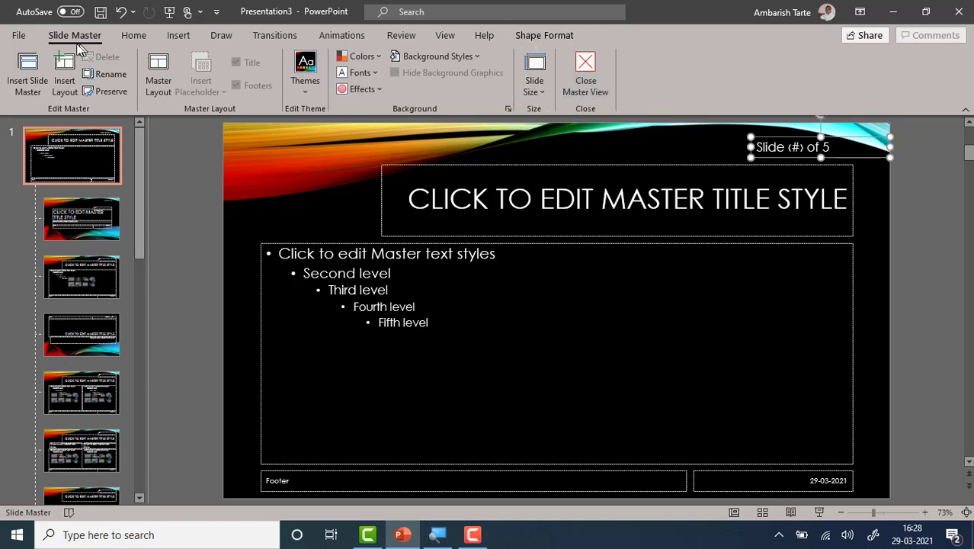
- Close Master View so the title slide shows 'Slide 1 of 5' at top right
left_click(128, 35)
left_click(165, 38)
left_click(221, 36)
left_click(263, 38)
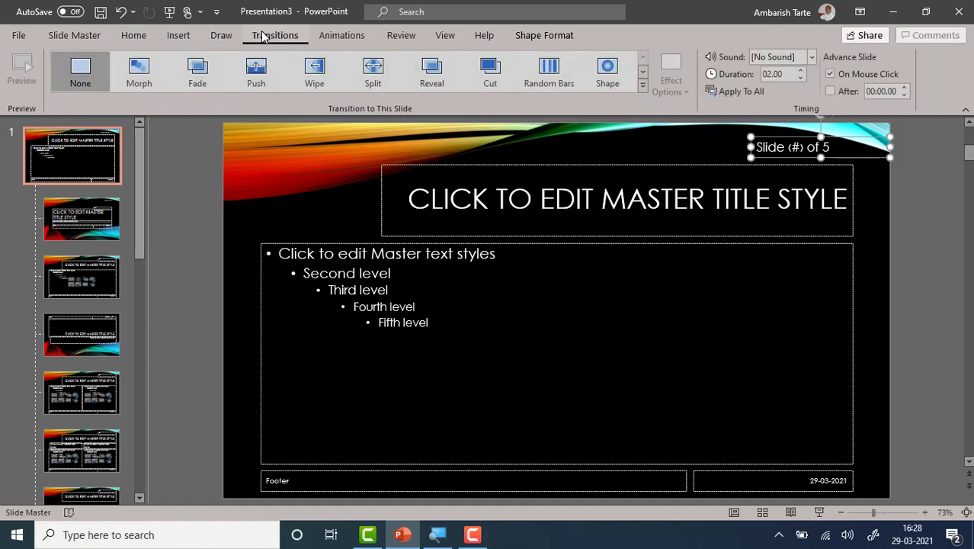
left_click(93, 36)
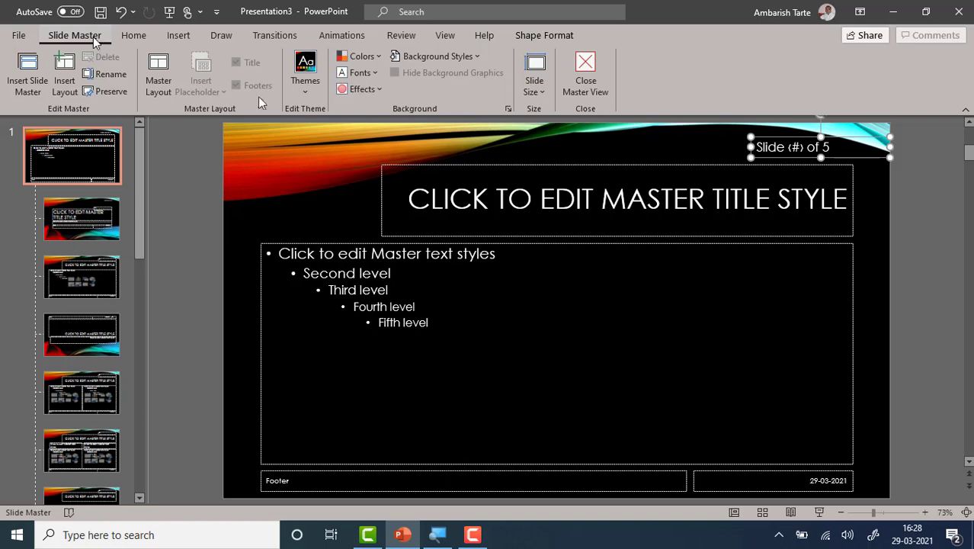
left_click(582, 85)
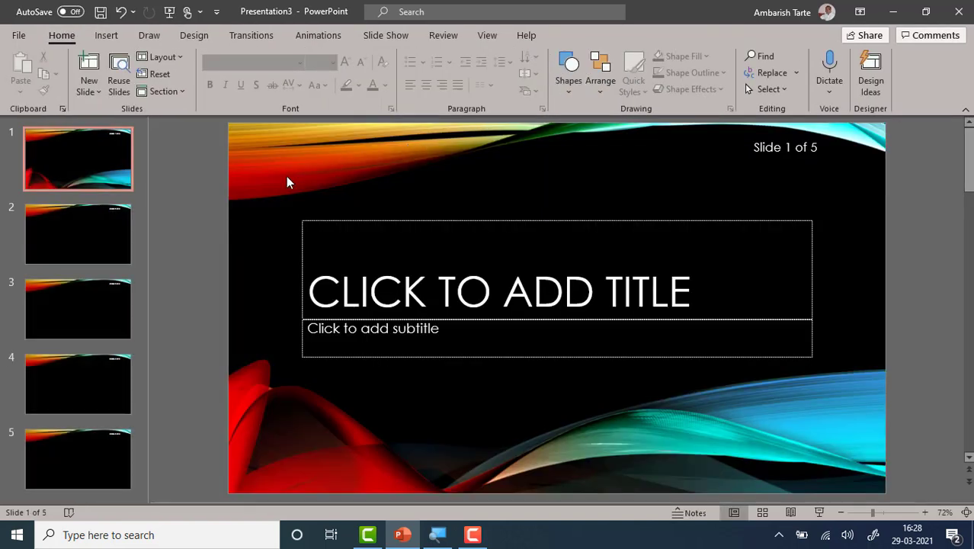
- Open slide 2 to confirm it reads 'Slide 2 of 5' at the top right
left_click(88, 171)
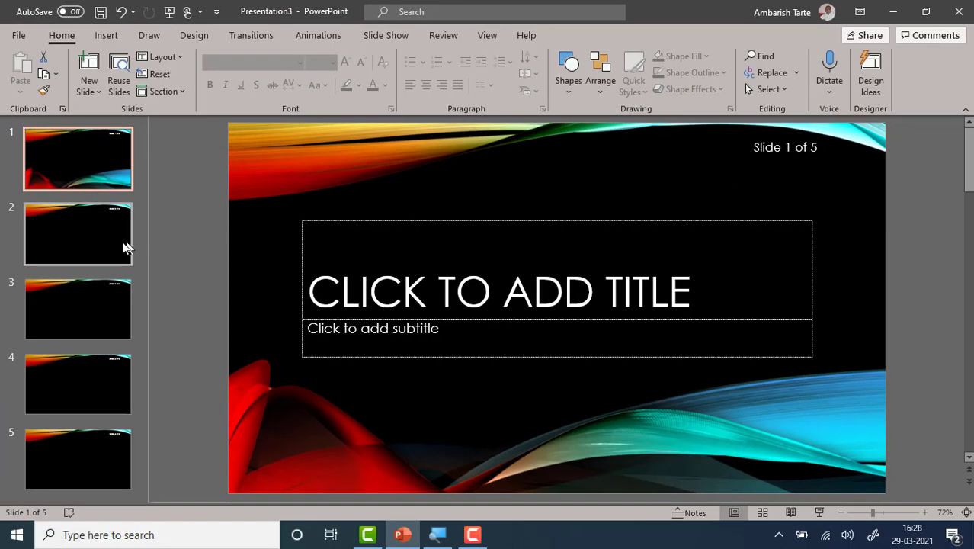
left_click(130, 261)
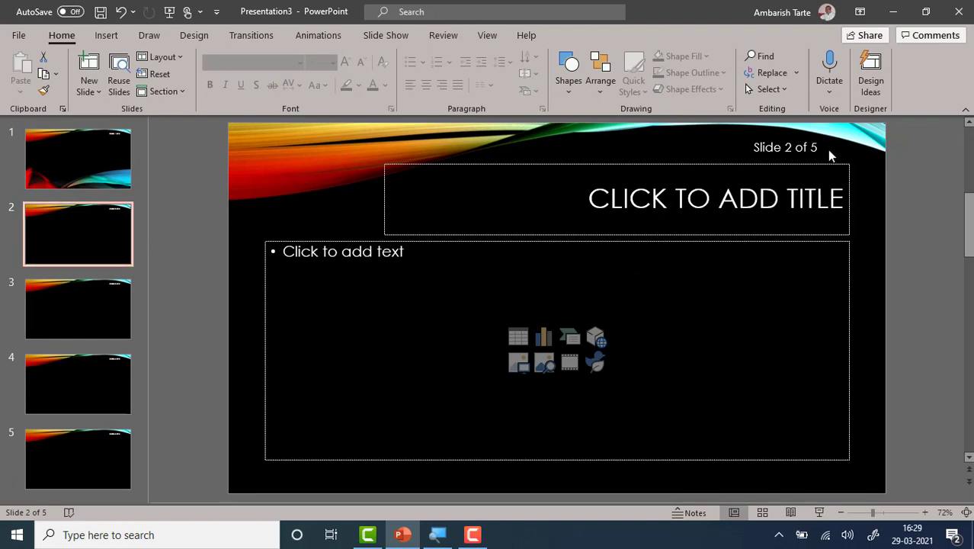
- Run the slide show from slide 2 and advance to slide 3, which shows 'Slide 3 of 5'
left_click(817, 512)
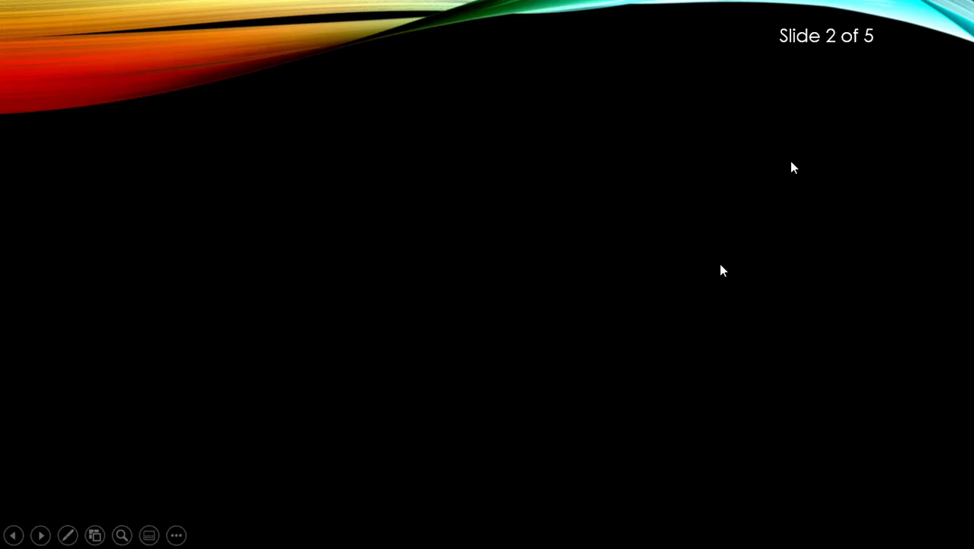
left_click(816, 51)
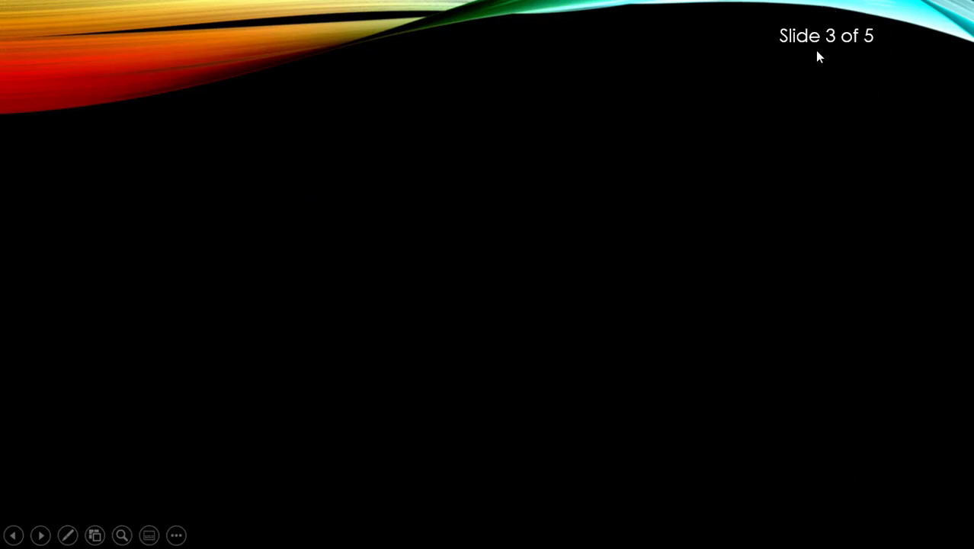